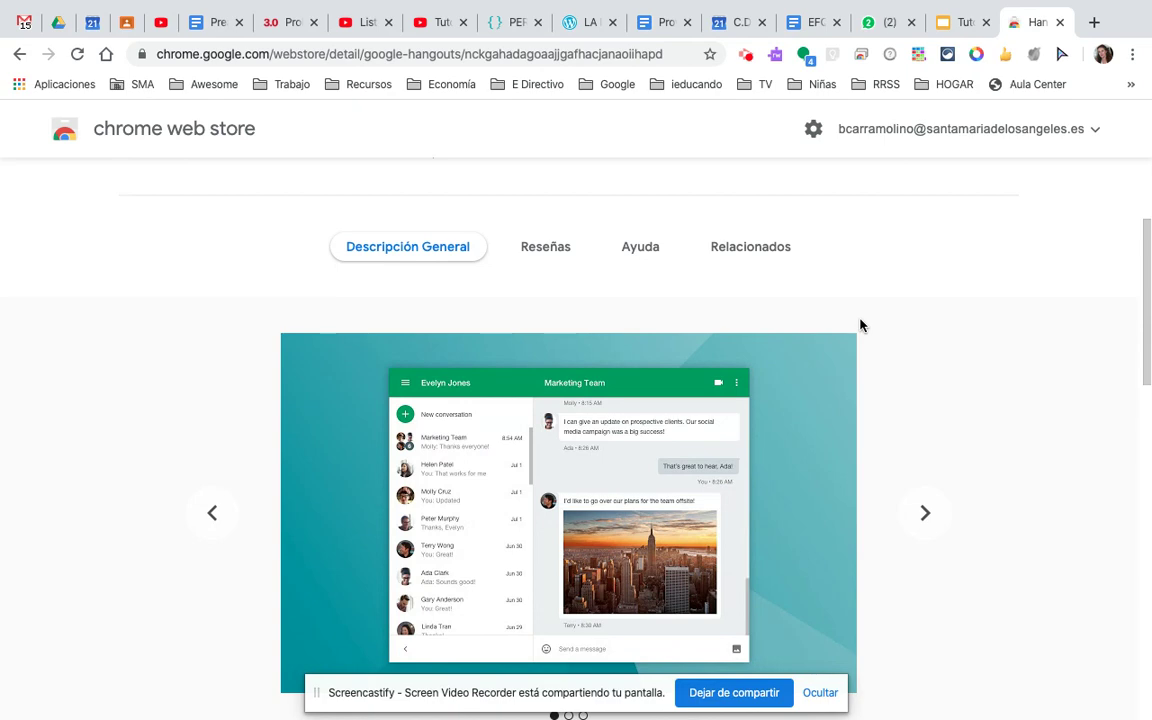
- Bring up Mission Control's overview of all desktop spaces and open windows
key("ctrl+Up")
mouse_move(647, 80)
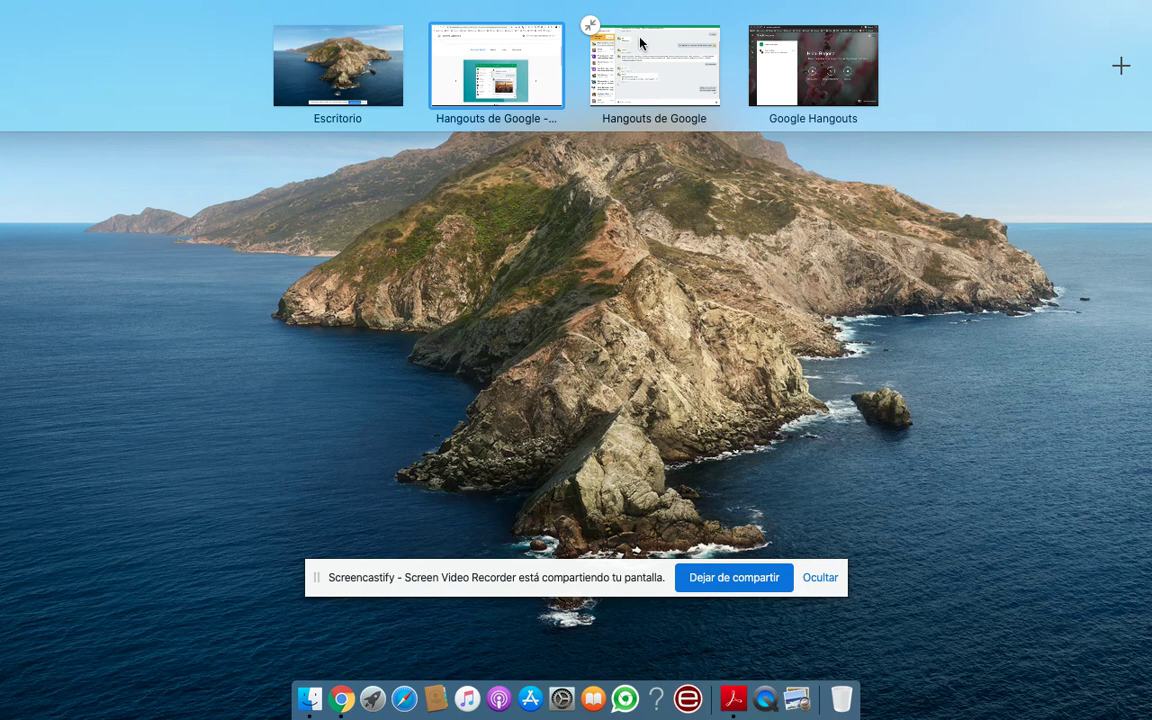
- Switch to the full-screen Google Hangouts space and focus its Chrome window
left_click(818, 76)
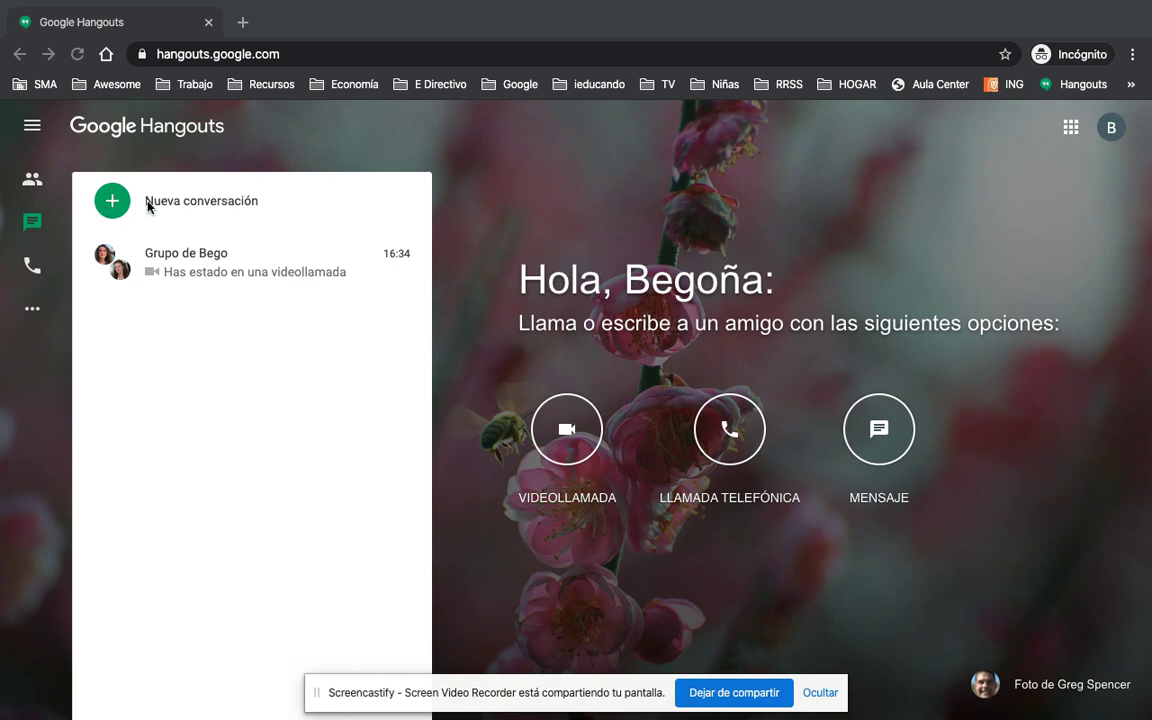
left_click(115, 203)
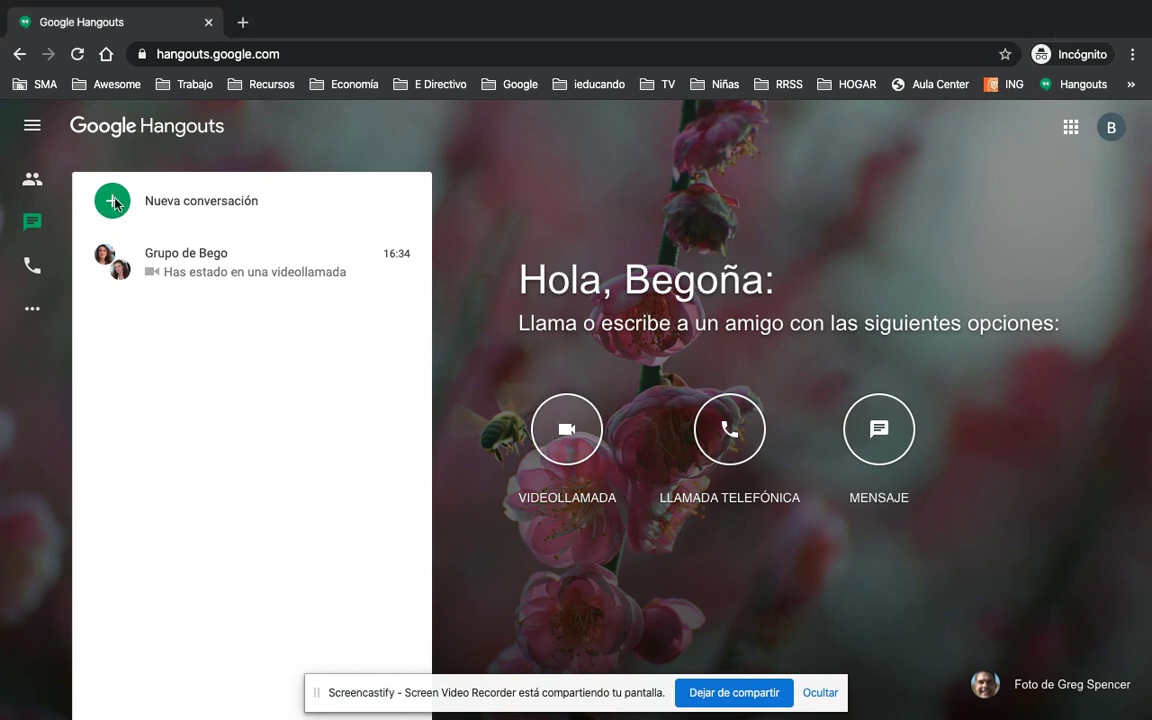
- Find the contact by their Gmail address, send a chat invitation, and close the chat
left_click(159, 205)
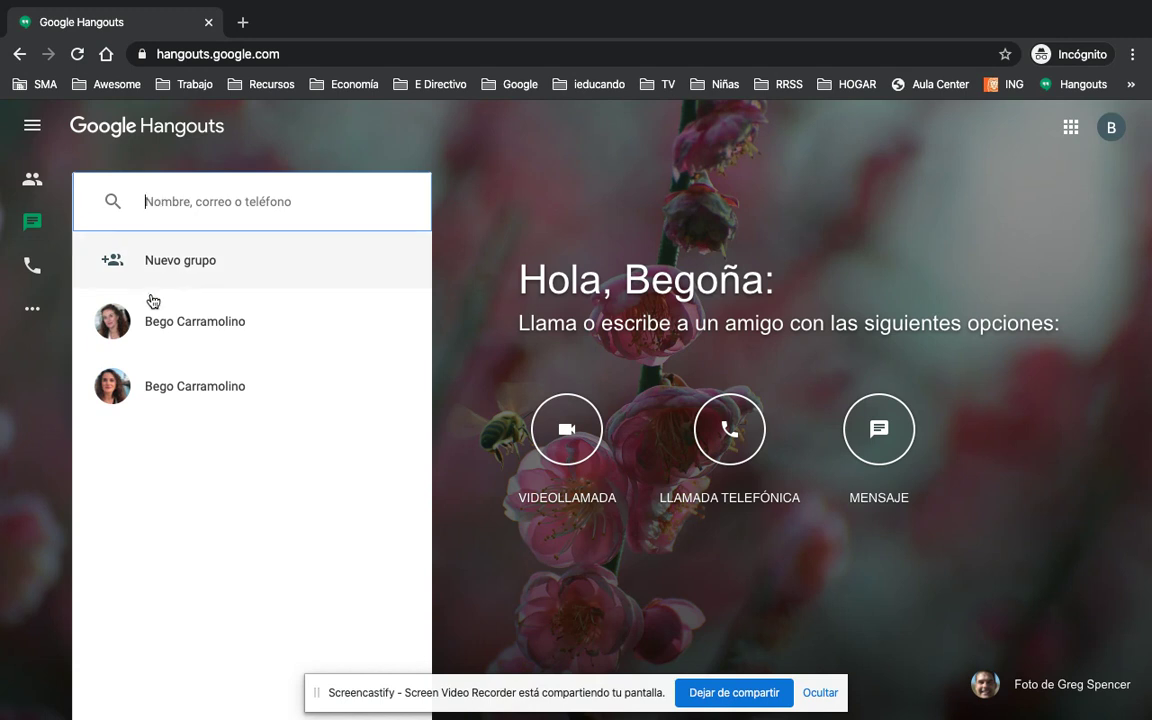
mouse_move(175, 324)
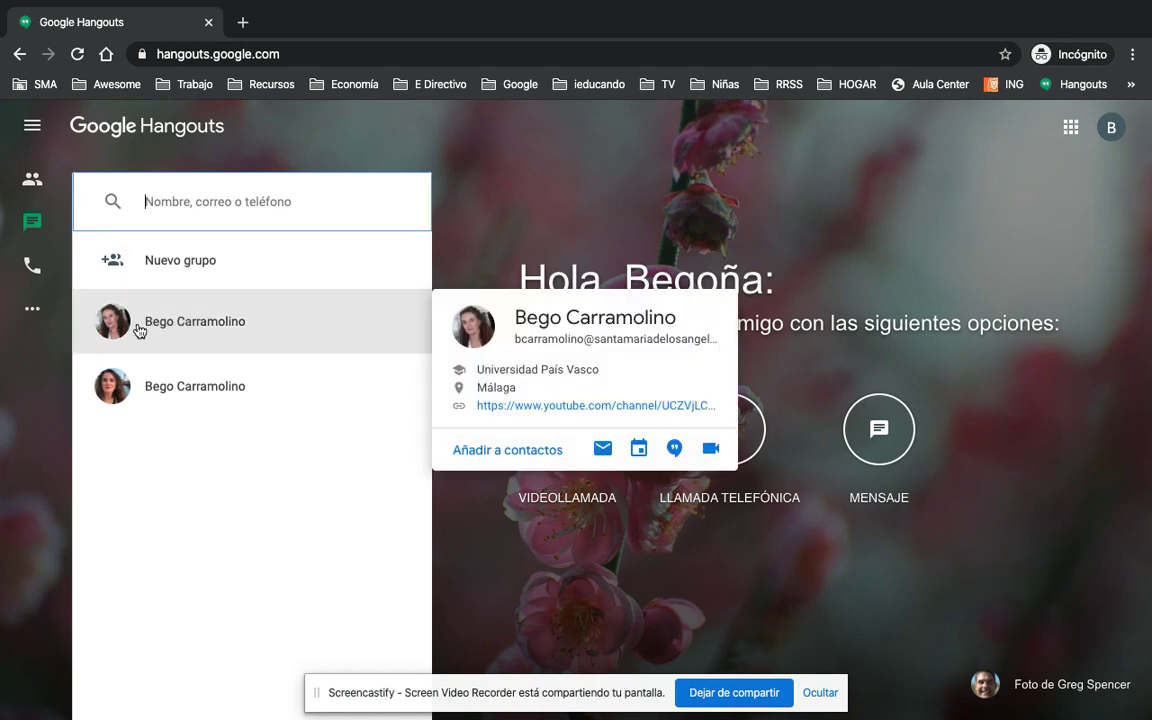
mouse_move(139, 368)
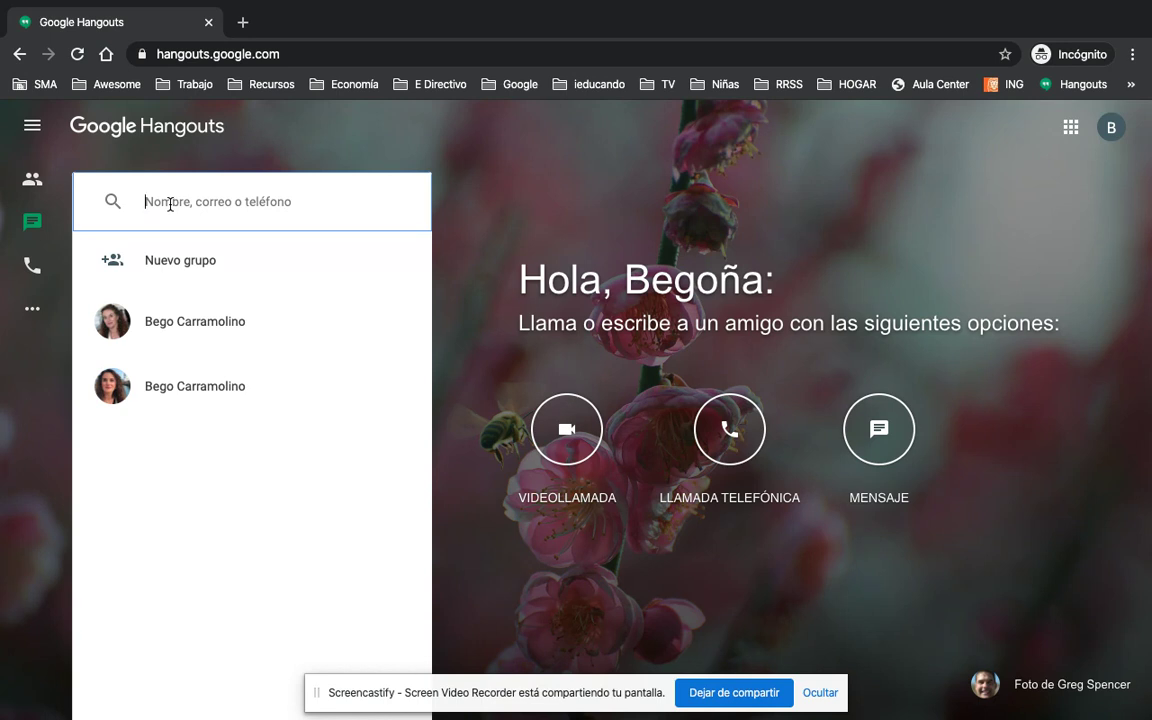
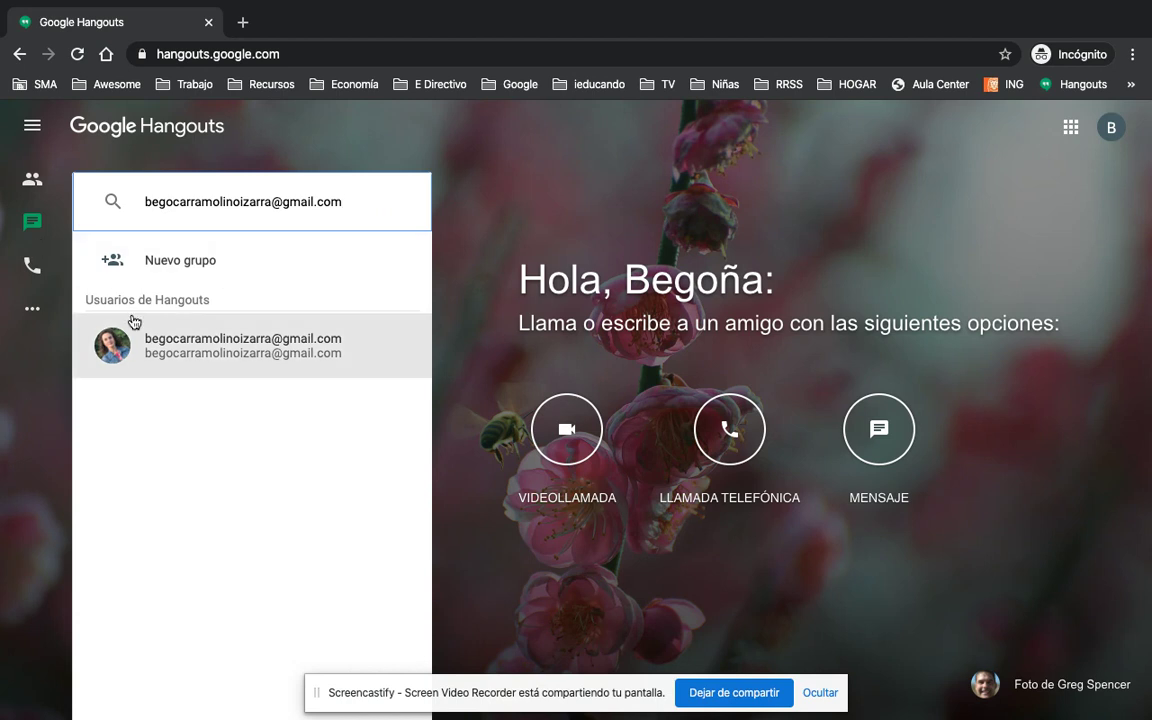
left_click(202, 352)
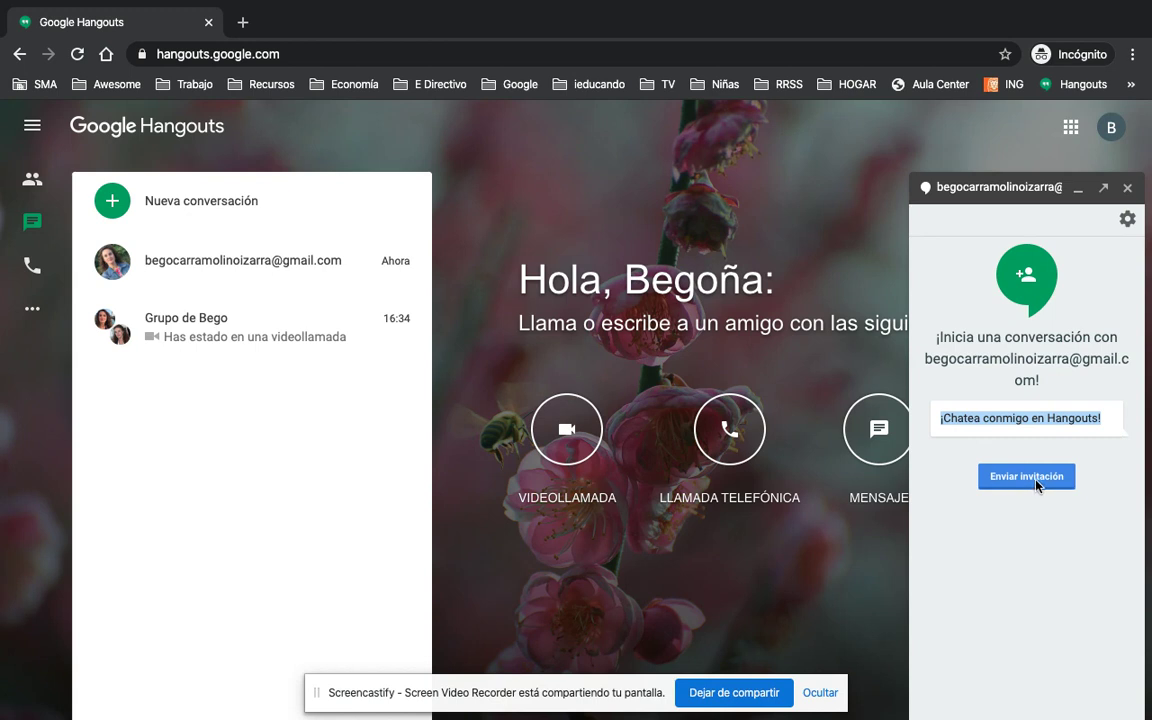
left_click(1030, 482)
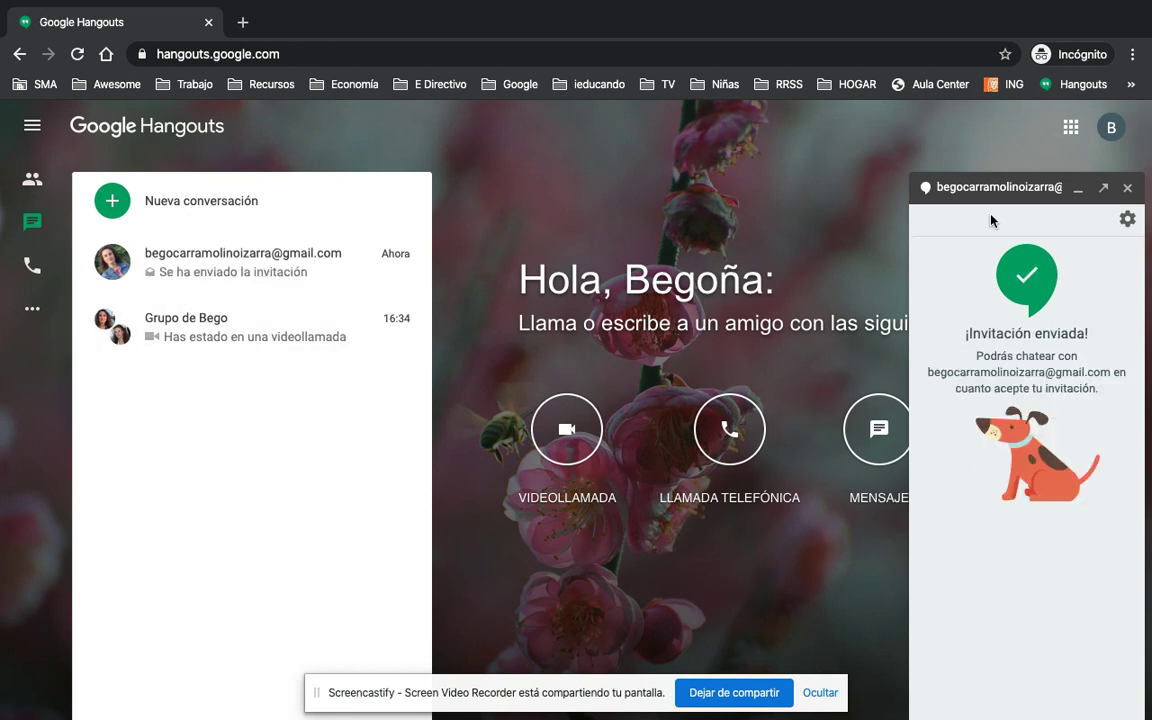
left_click(1127, 187)
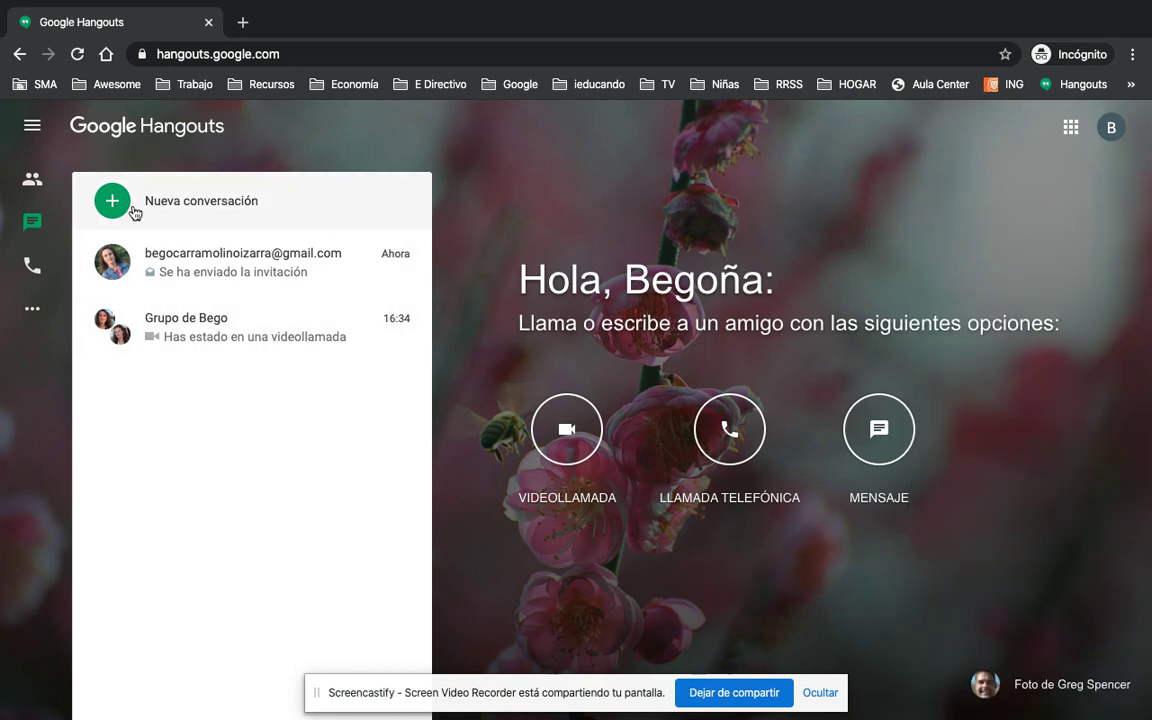
left_click(182, 201)
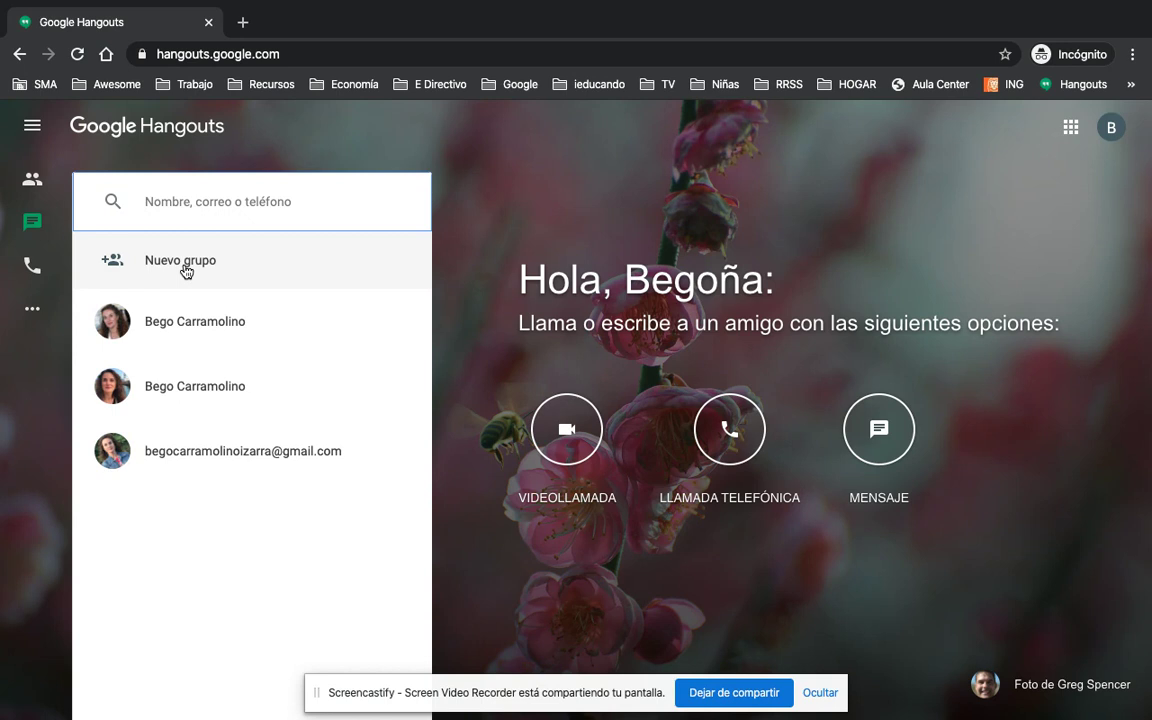
- Create a new group named 'Prueba Bego 2', then show the desktop spaces overview
left_click(186, 271)
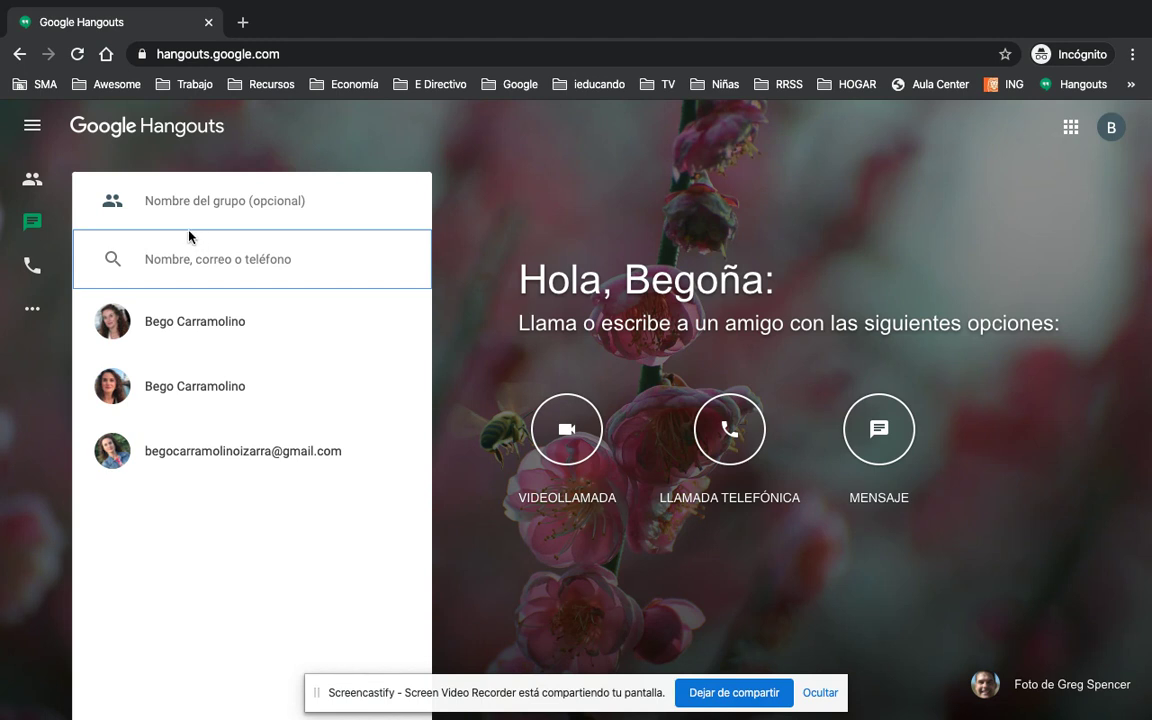
left_click(157, 199)
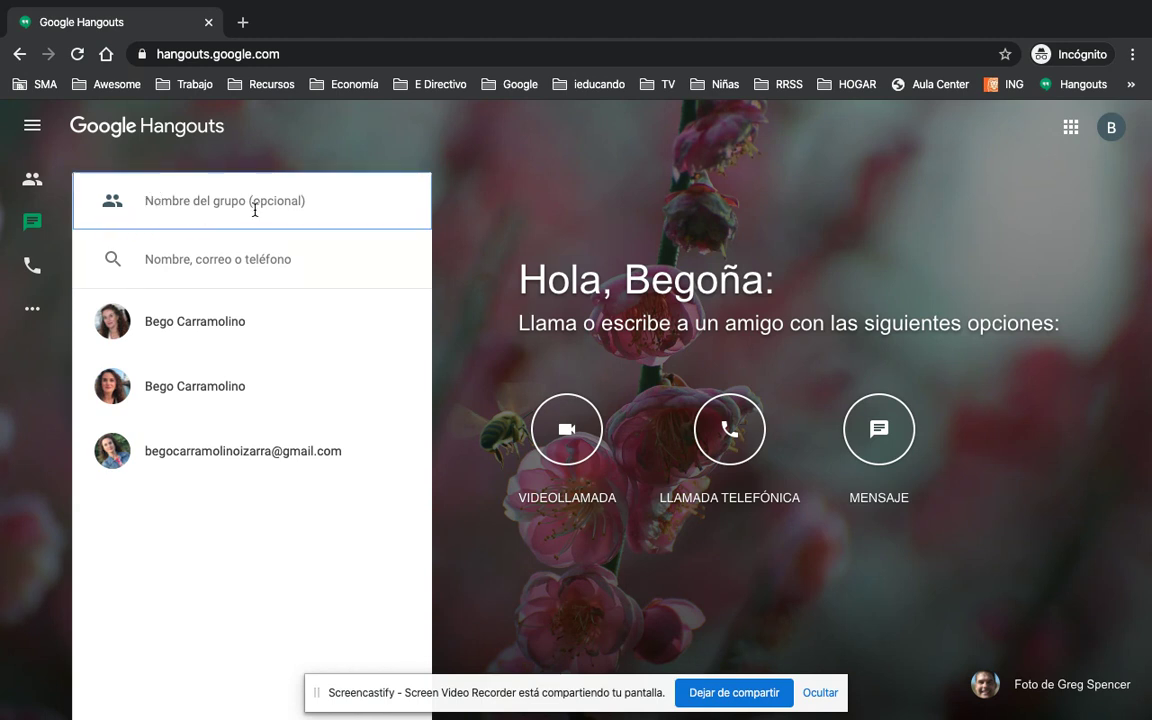
type("P")
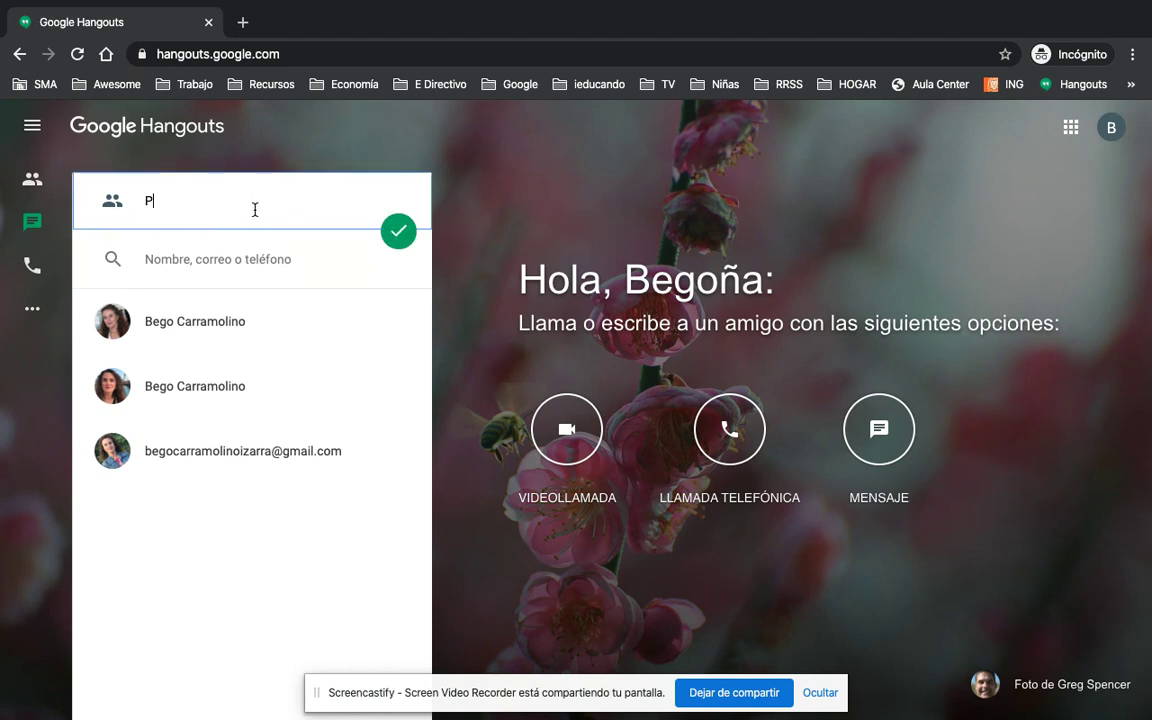
type("rueba Bego 2")
left_click(396, 231)
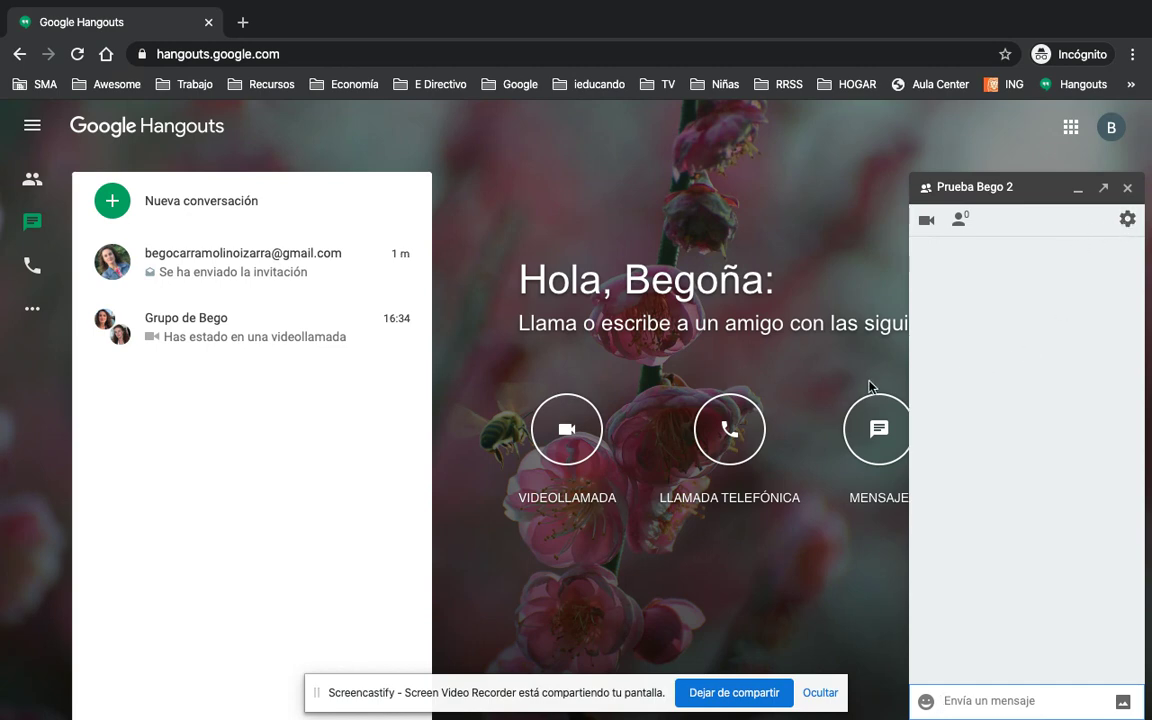
key("ctrl+Up")
- Return to the Hangouts space and activate the Prueba Bego 2 group chat
left_click(645, 60)
key("ctrl+Up")
left_click(752, 67)
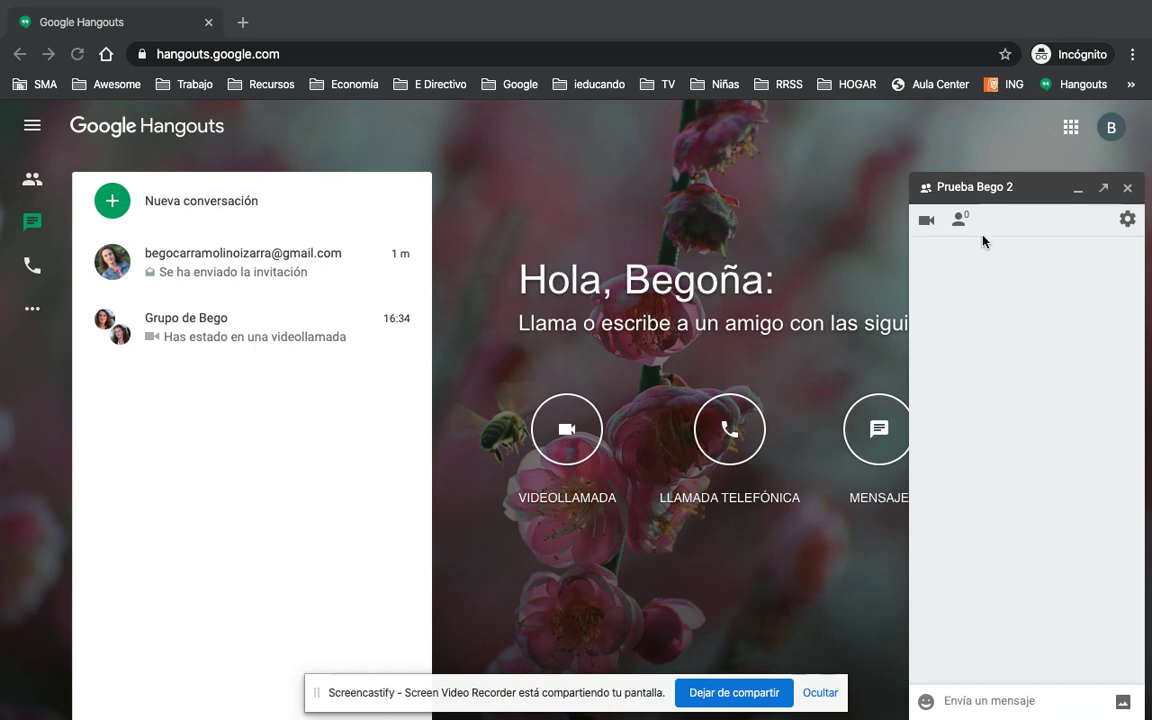
left_click(1131, 221)
- In the group's options, allow joining by link, copy the link, and confirm with Aceptar
left_click(1128, 220)
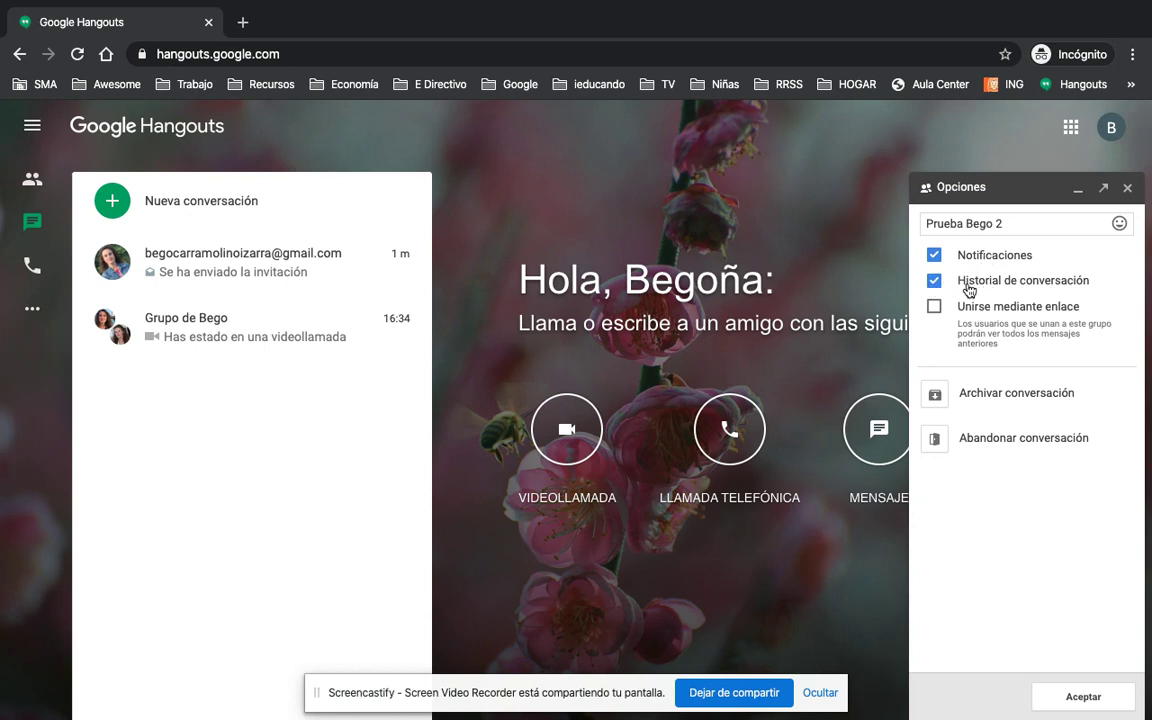
left_click(935, 308)
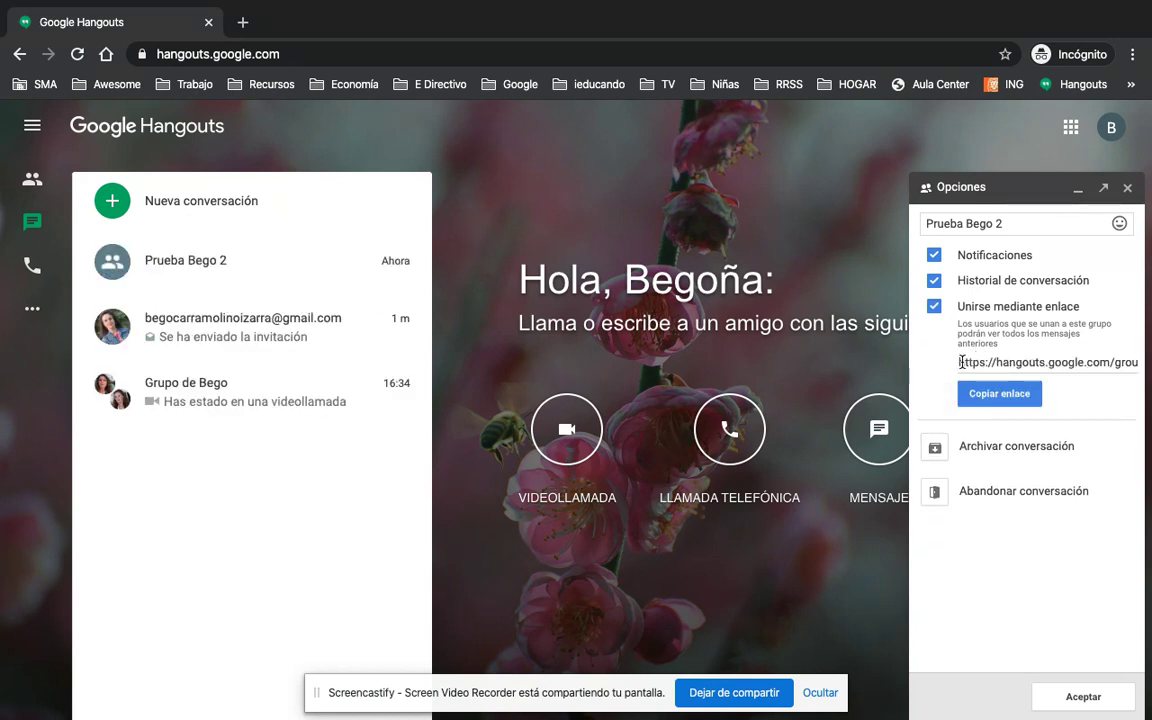
left_click(1005, 396)
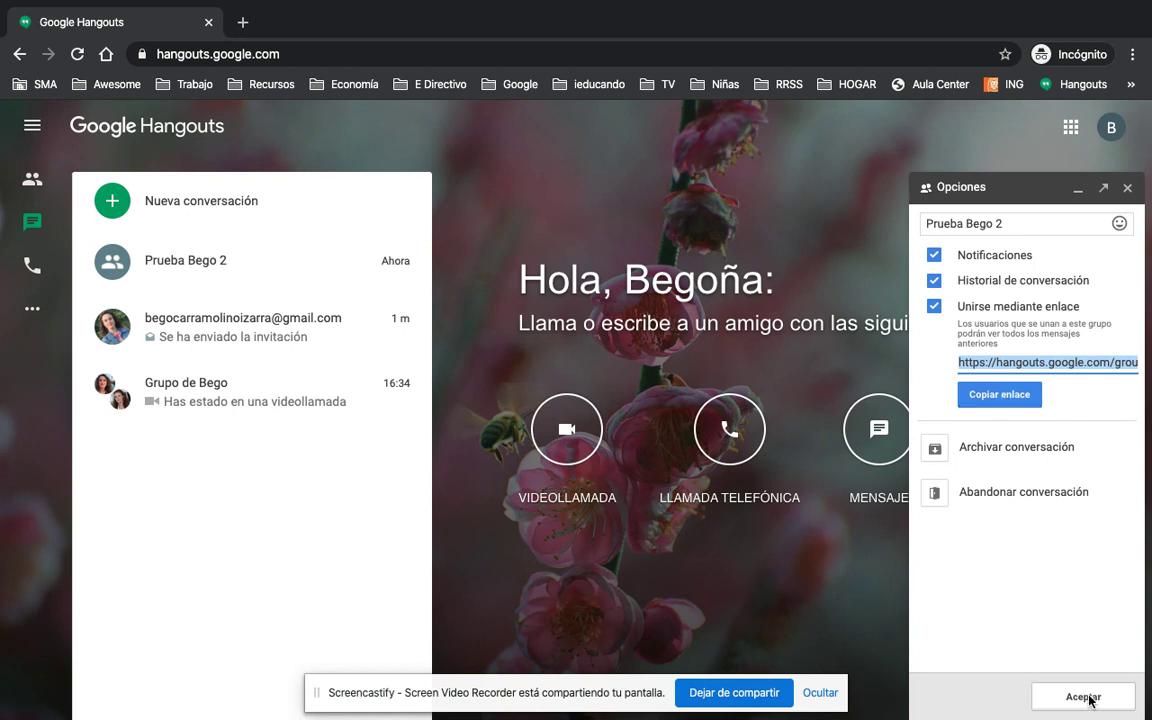
left_click(1045, 697)
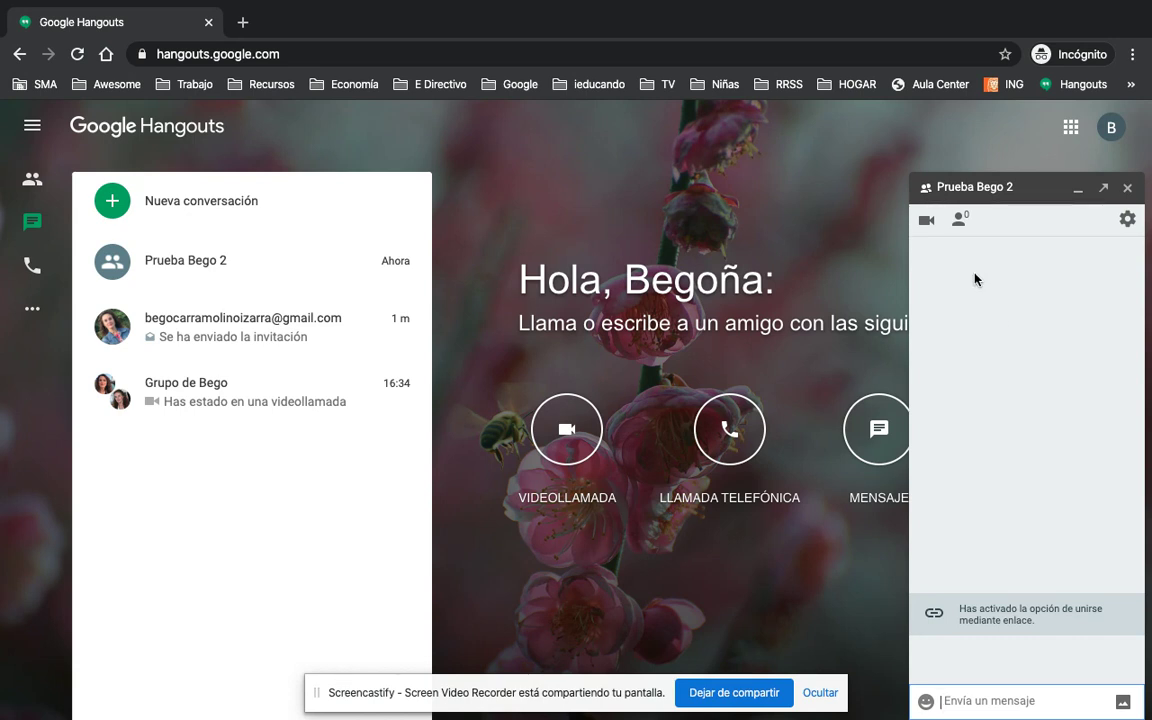
- Start a video call from the Prueba Bego 2 group chat
left_click(925, 224)
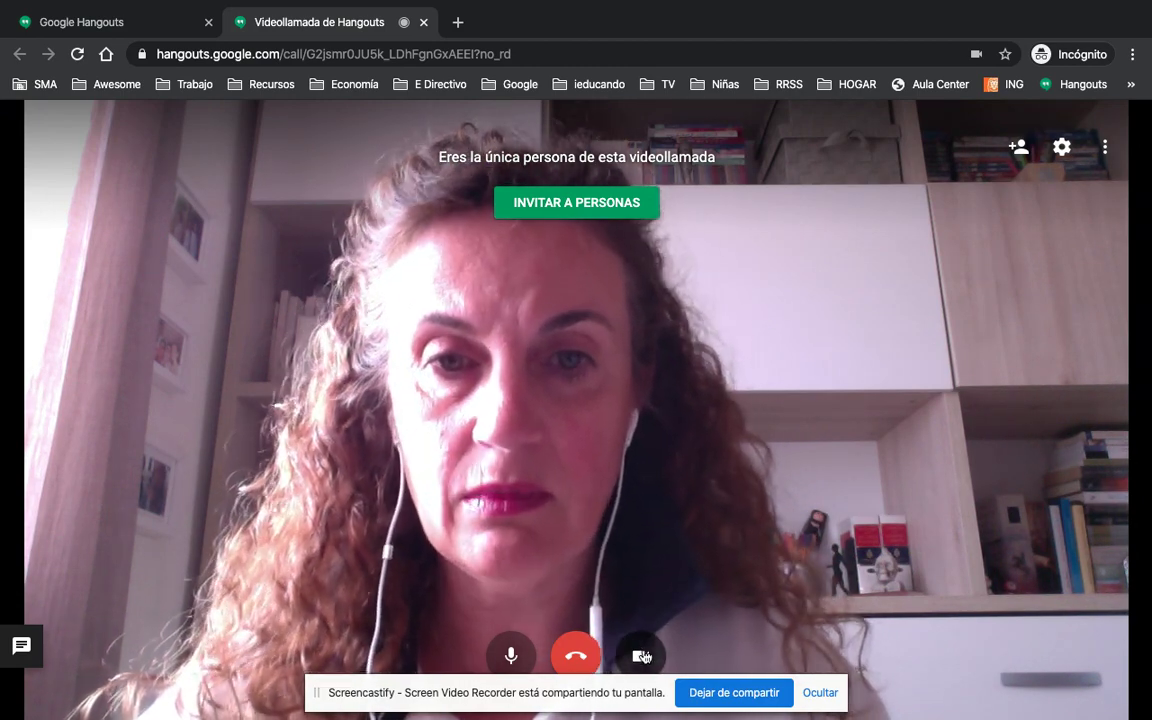
- Choose Compartir pantalla from the call's three-dot menu after briefly checking Invitar a personas
left_click(1106, 148)
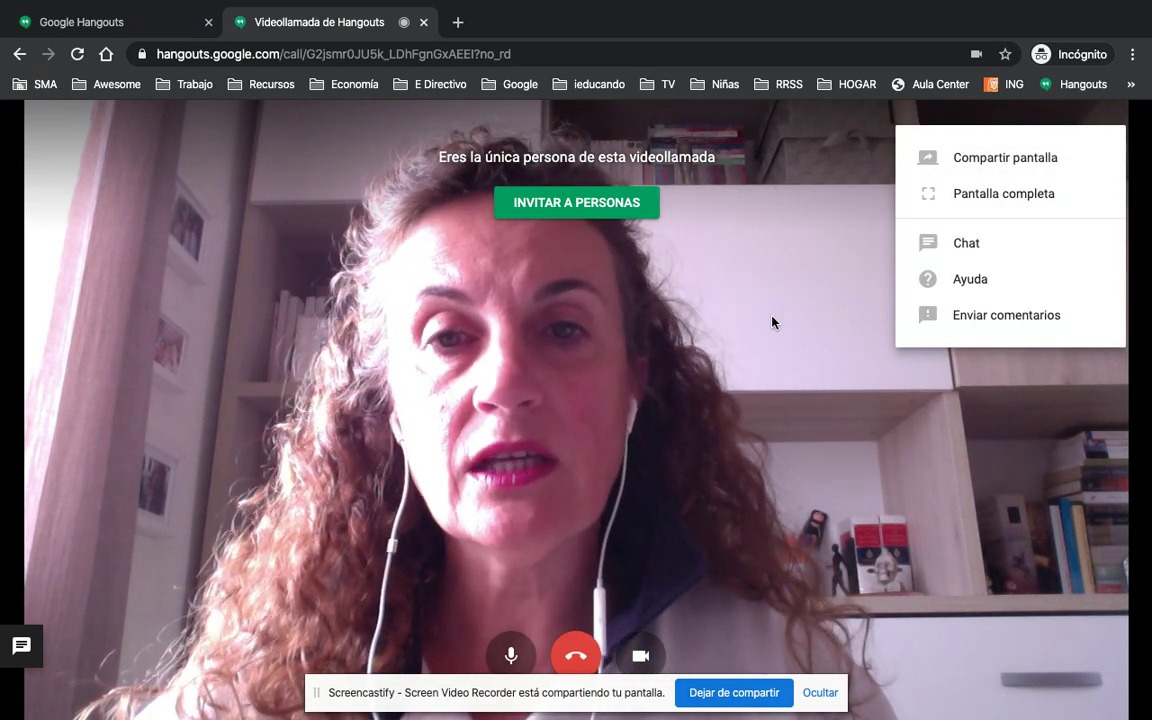
left_click(770, 324)
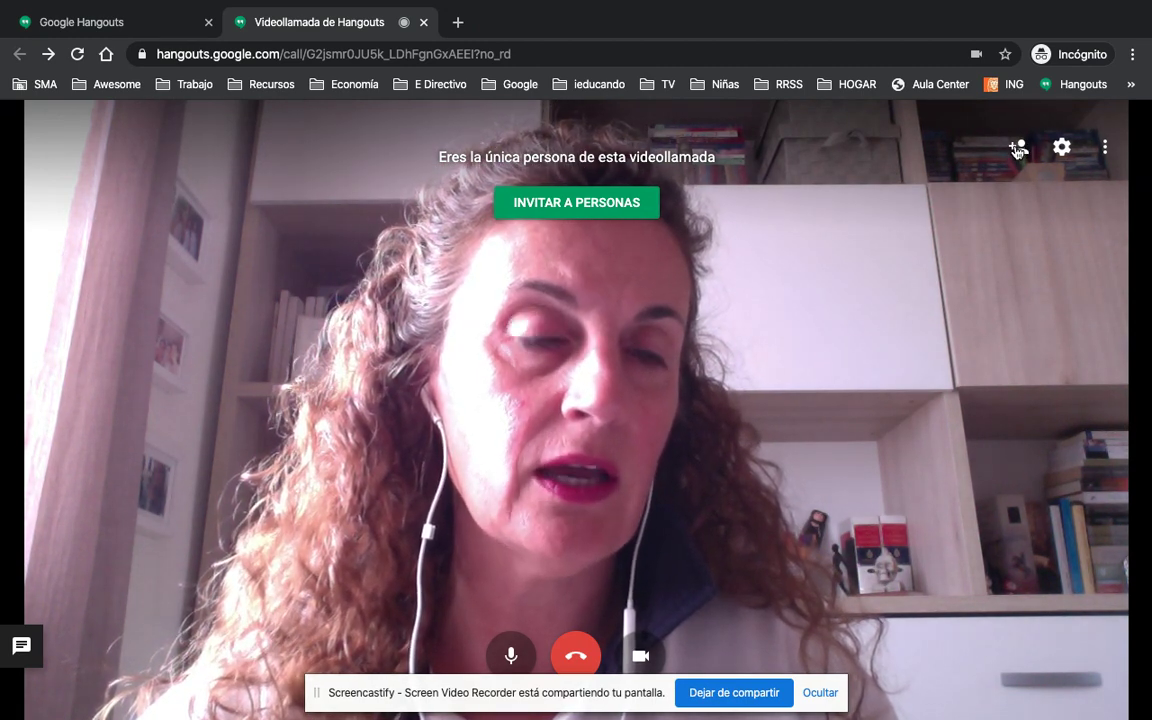
left_click(1018, 148)
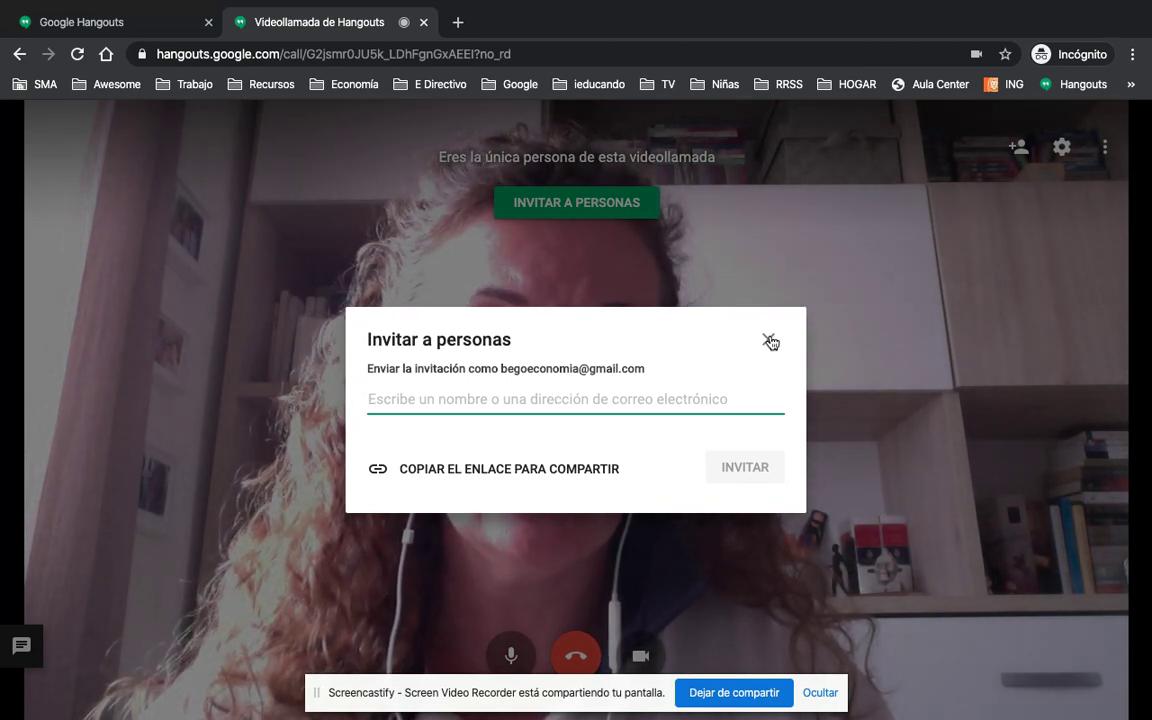
left_click(769, 341)
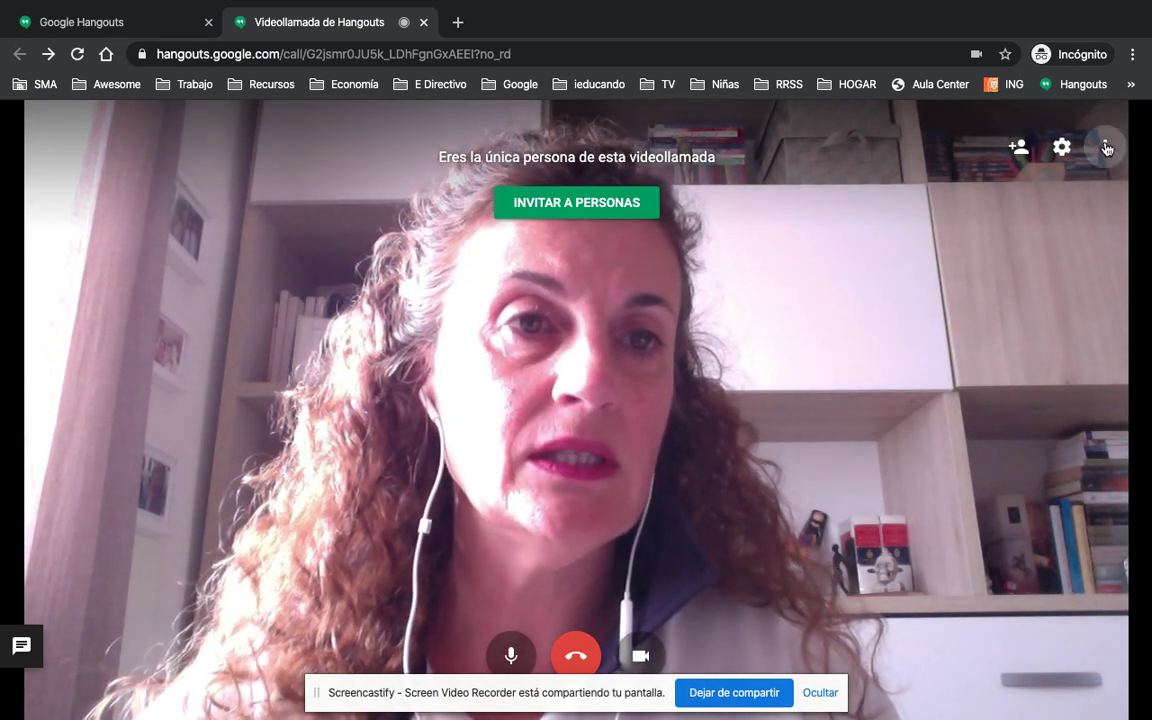
left_click(1106, 148)
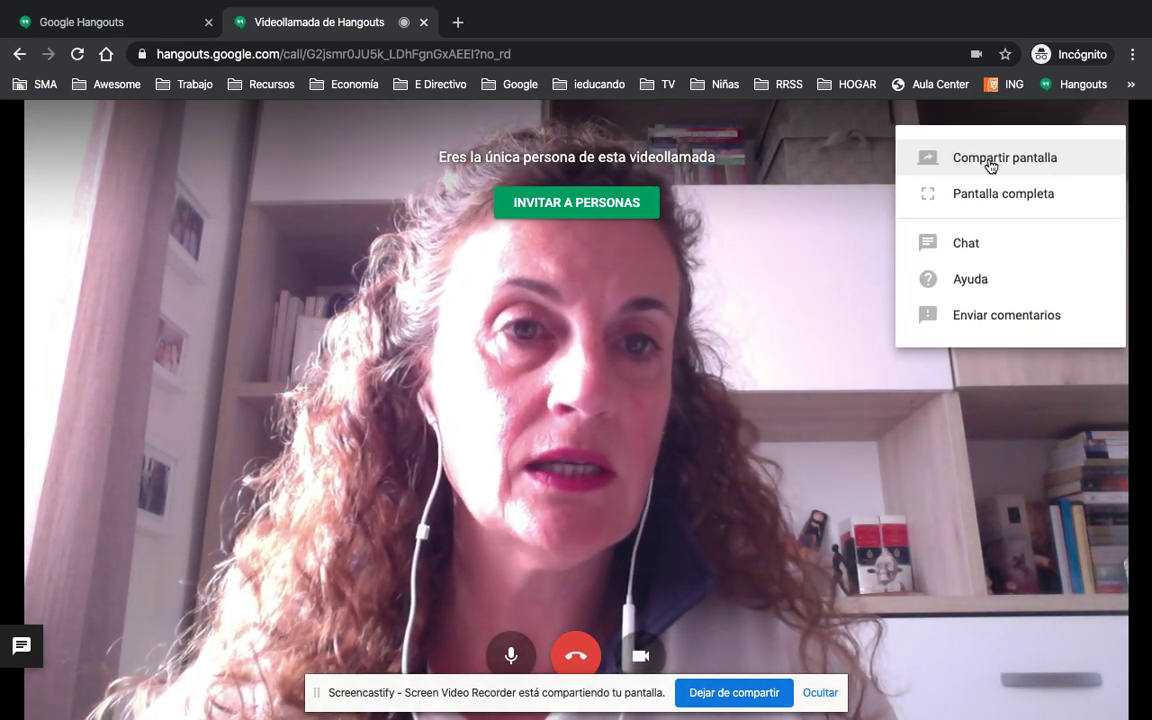
left_click(990, 160)
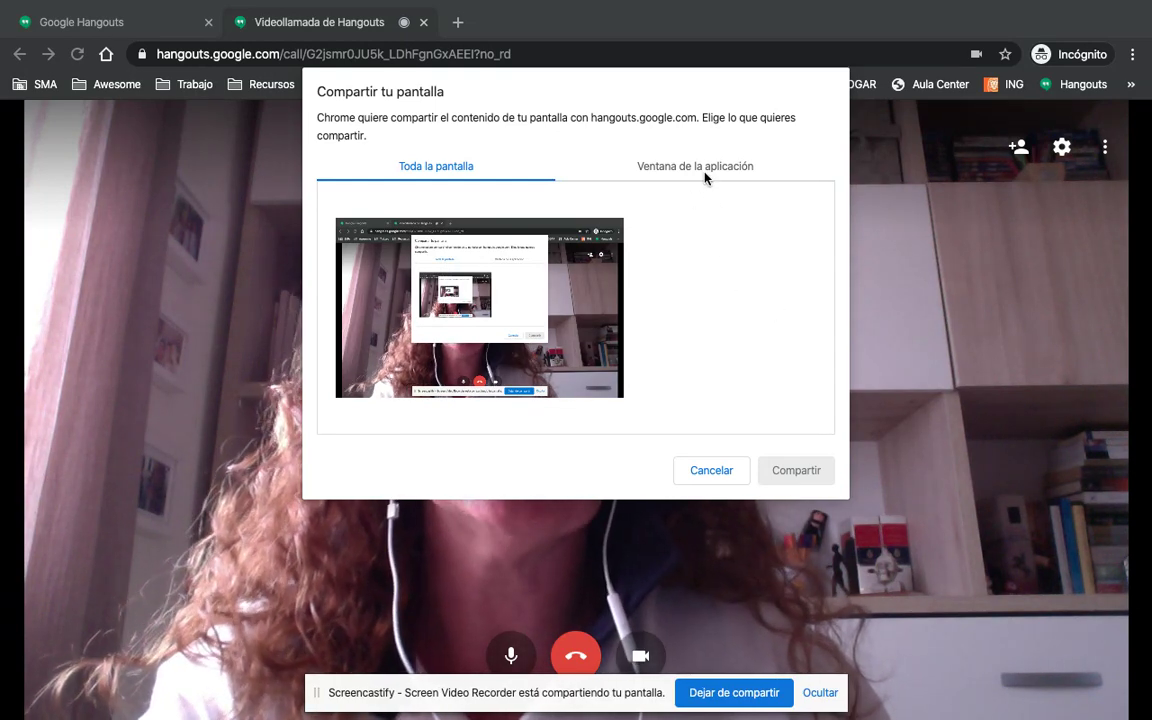
- Share the entire screen (Toda la pantalla) in the call, then show Mission Control
left_click(706, 176)
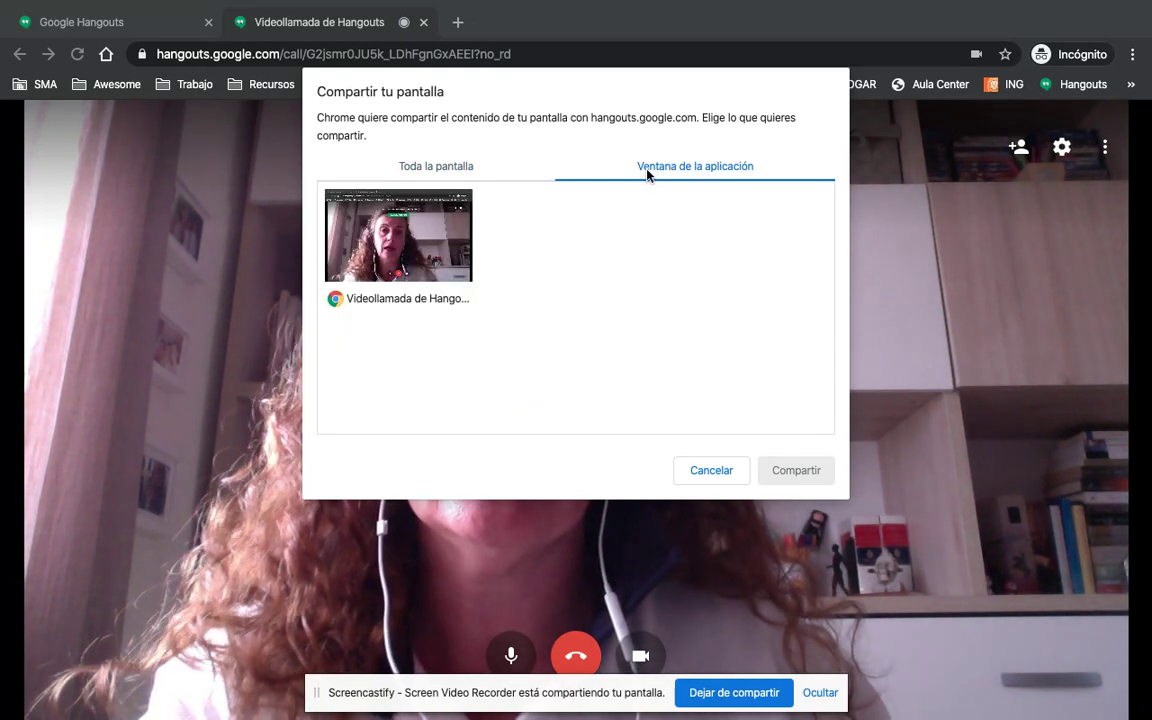
left_click(447, 165)
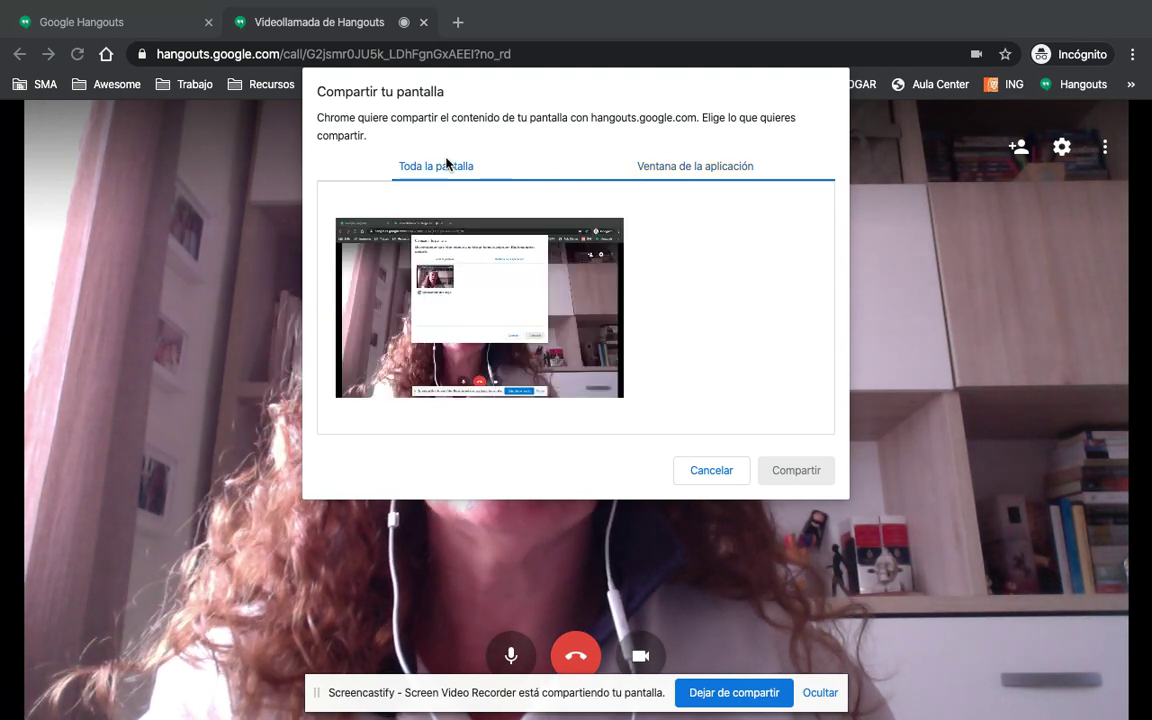
left_click(714, 192)
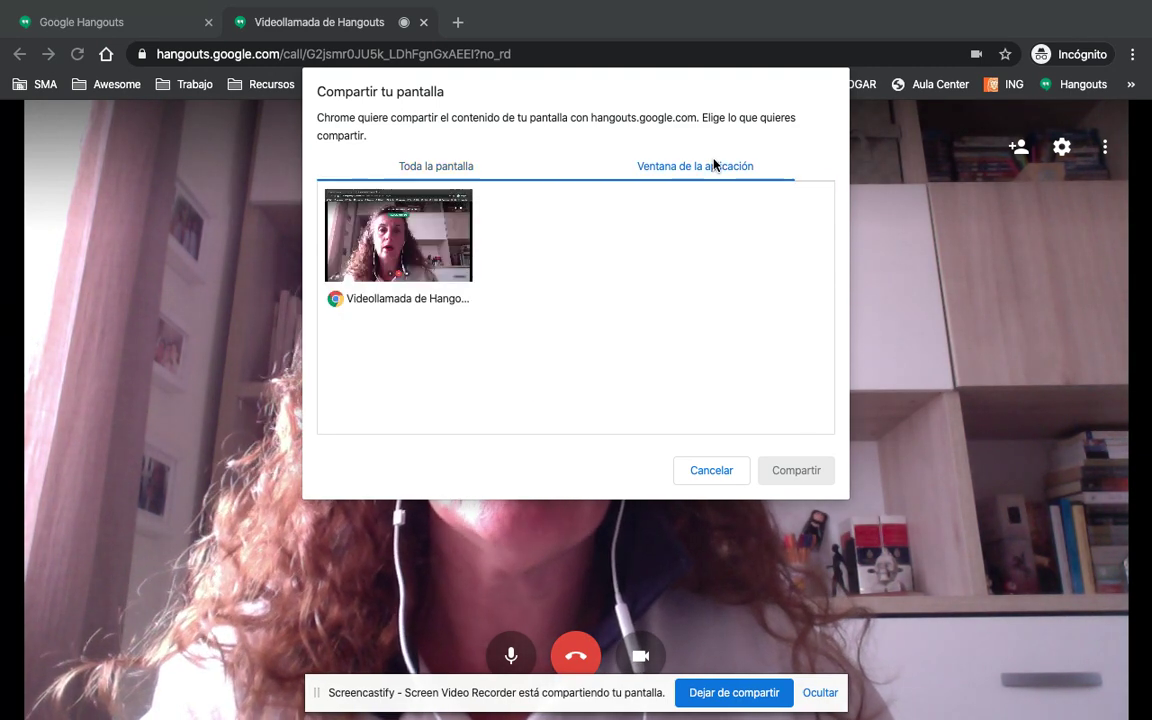
left_click(407, 170)
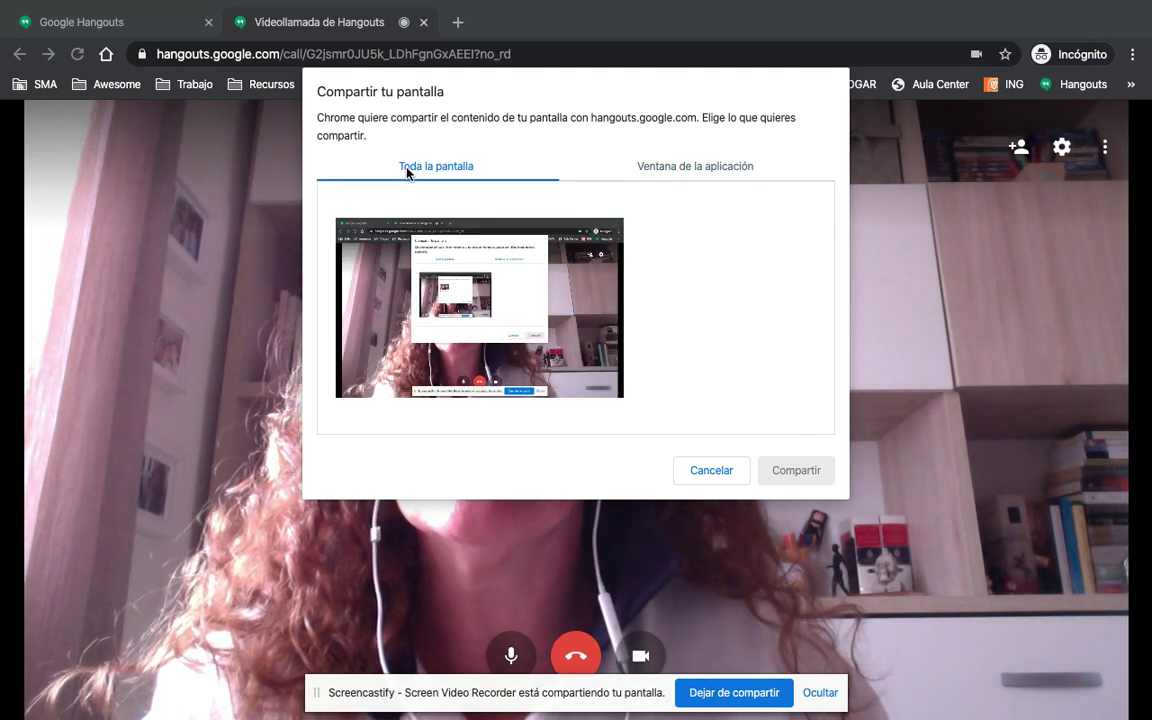
left_click(570, 306)
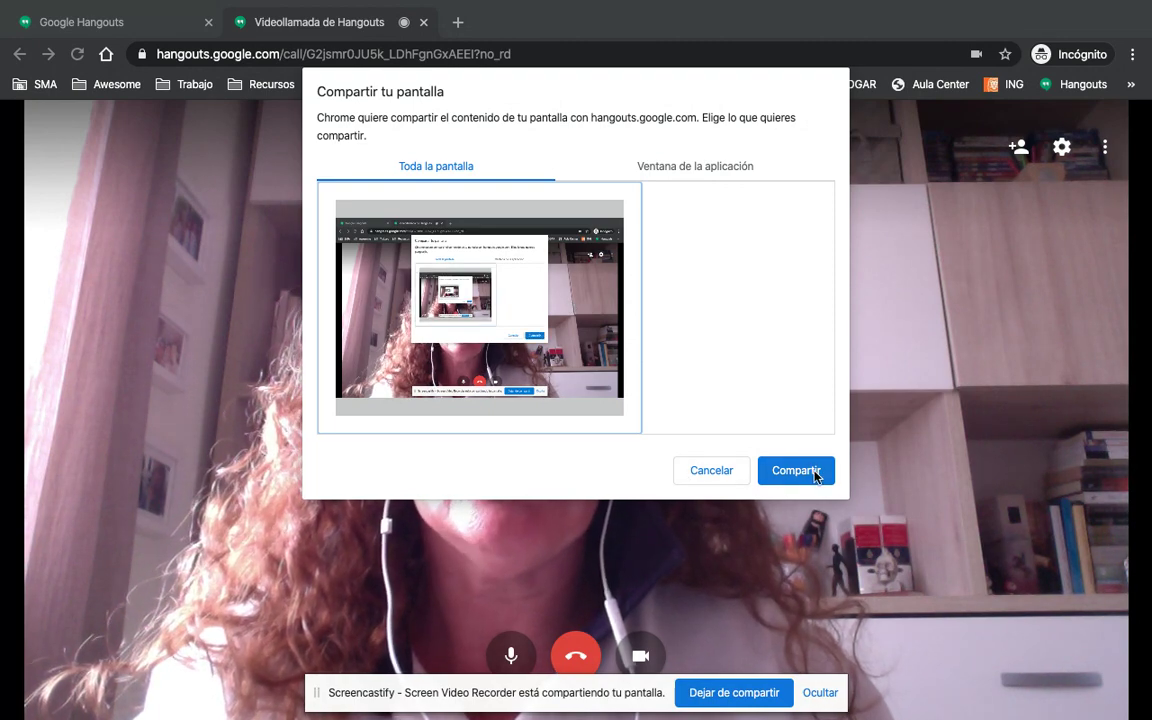
left_click(796, 470)
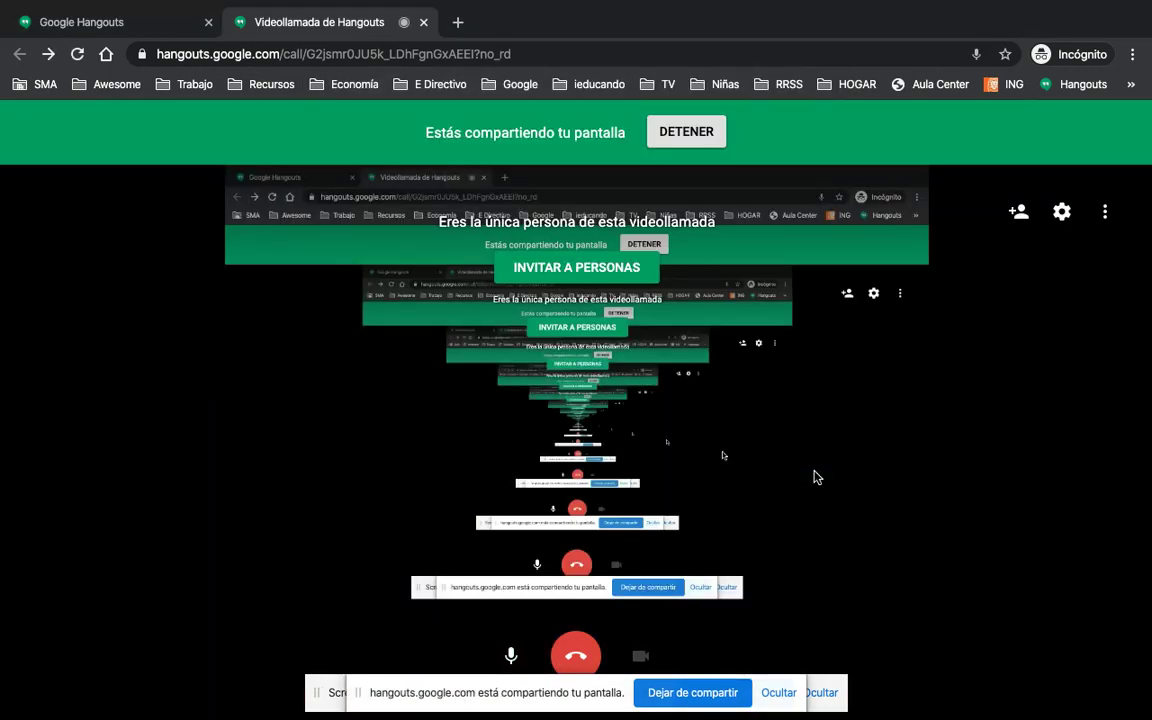
key("ctrl+Up")
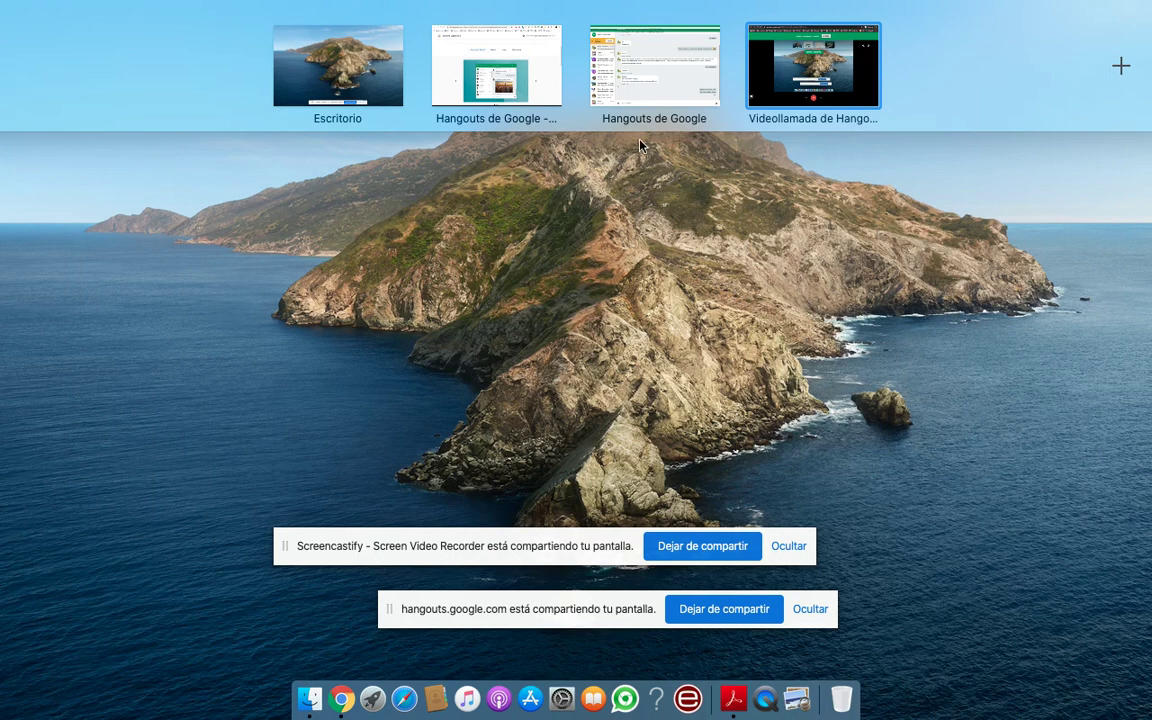
- On the other Chrome desktop, cycle through YouTube Studio, Tutoriales SMA slides, and Hangouts Web Store tabs
left_click(466, 54)
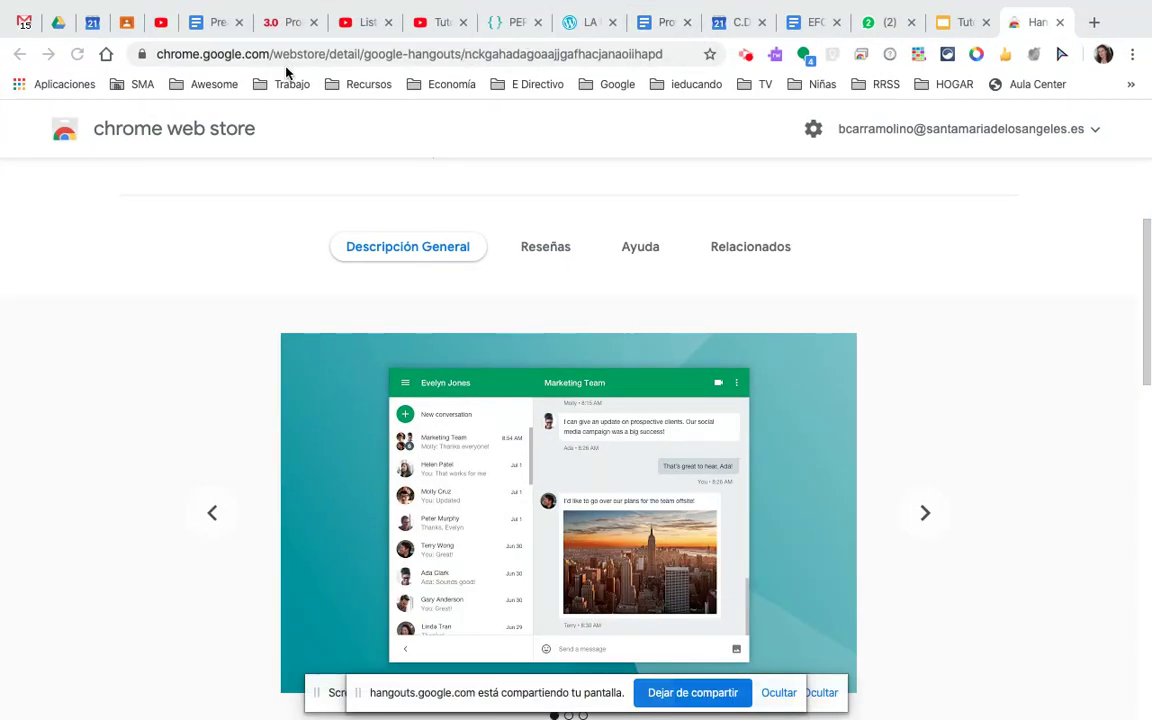
left_click(163, 25)
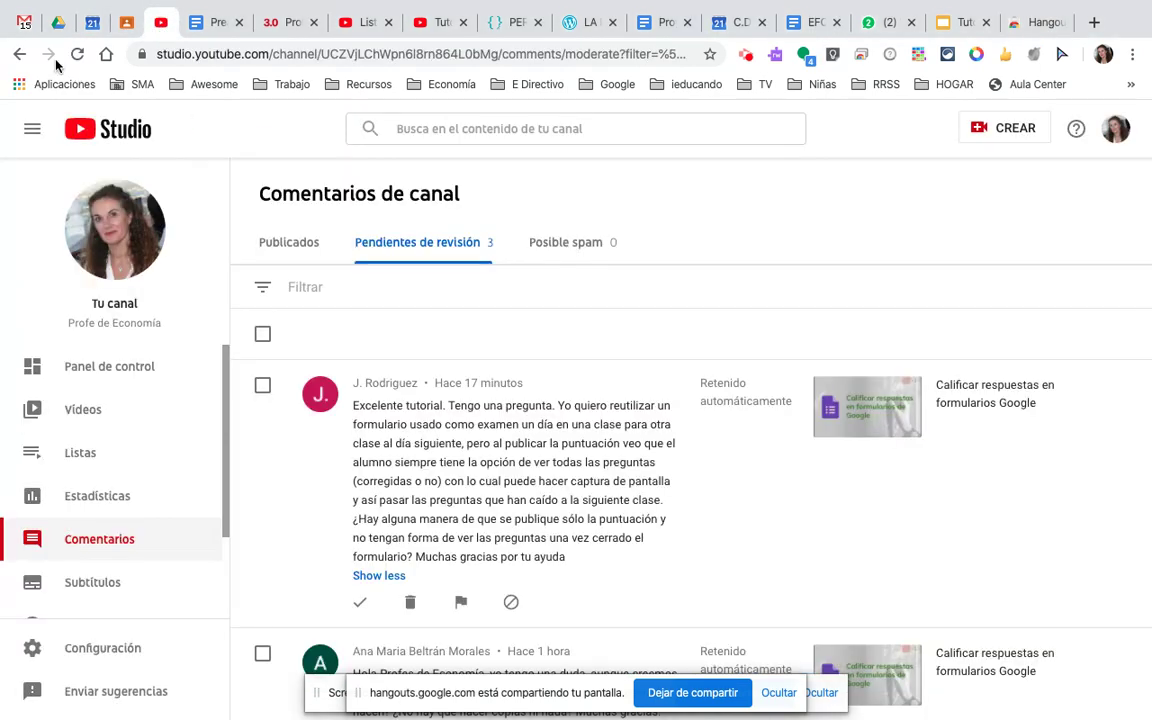
left_click(952, 22)
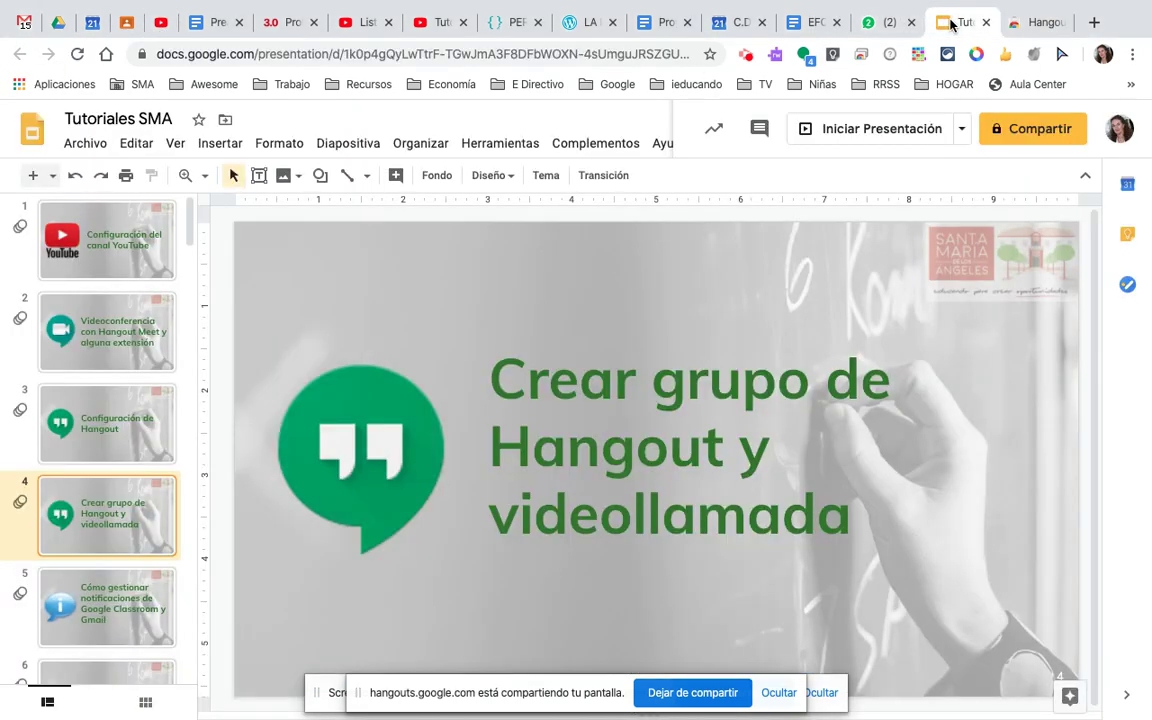
left_click(1035, 22)
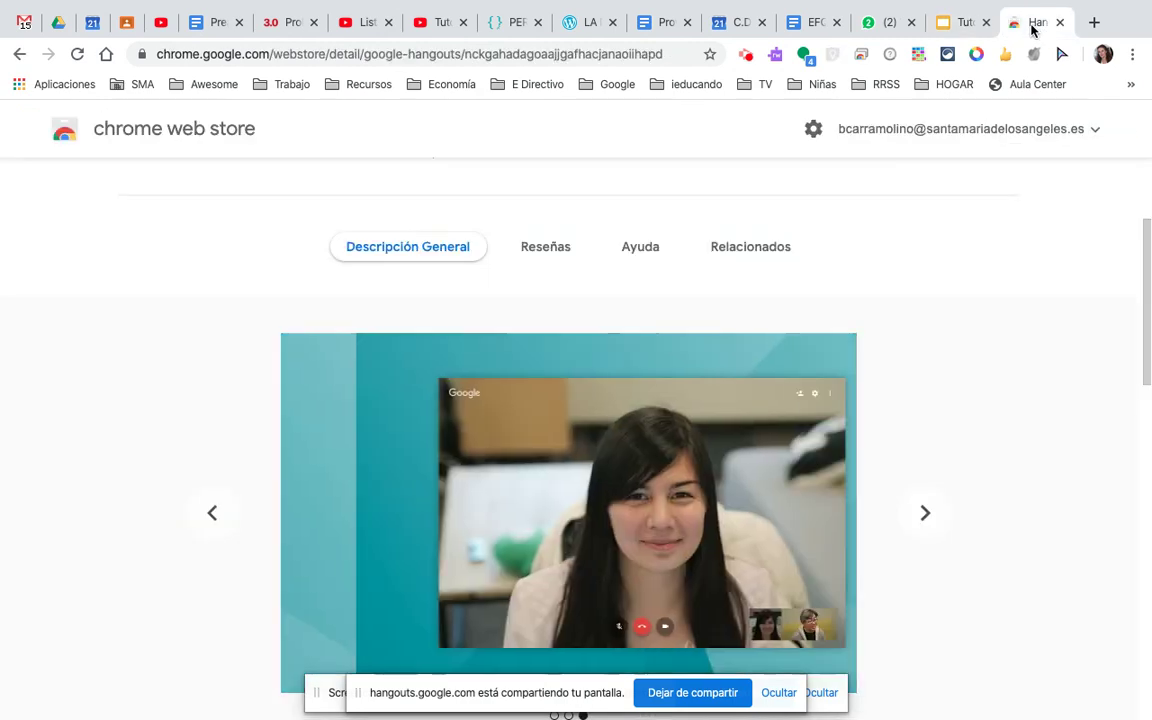